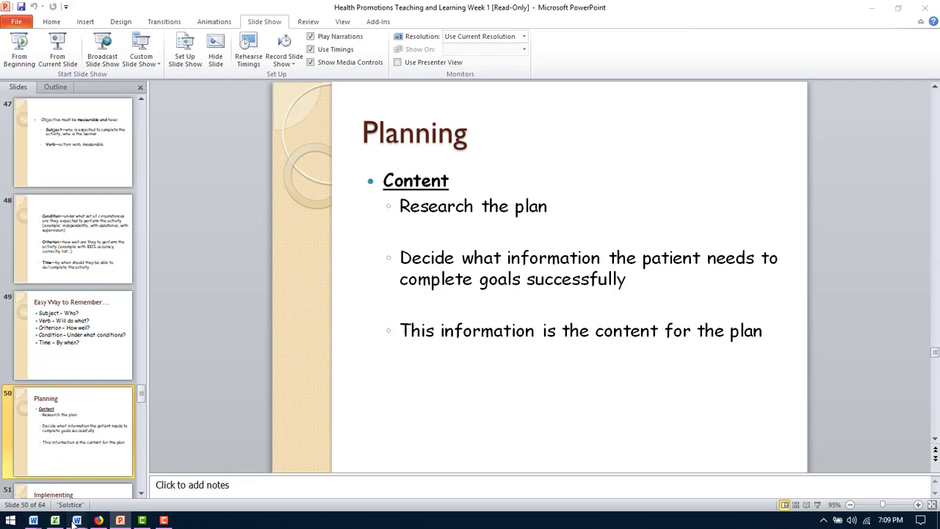
- Switch to the Label the Learning Objectives (Again) worksheet and take it out of Protected View
mouse_move(74, 519)
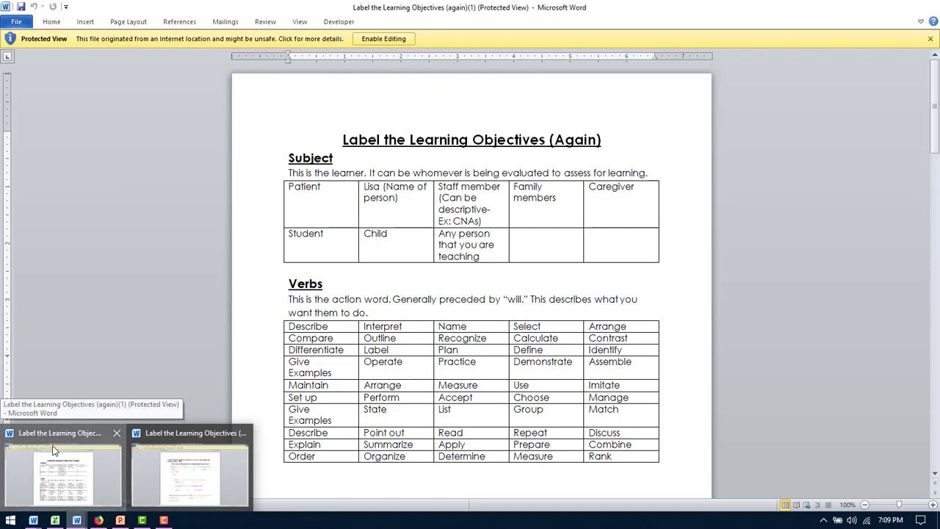
left_click(52, 445)
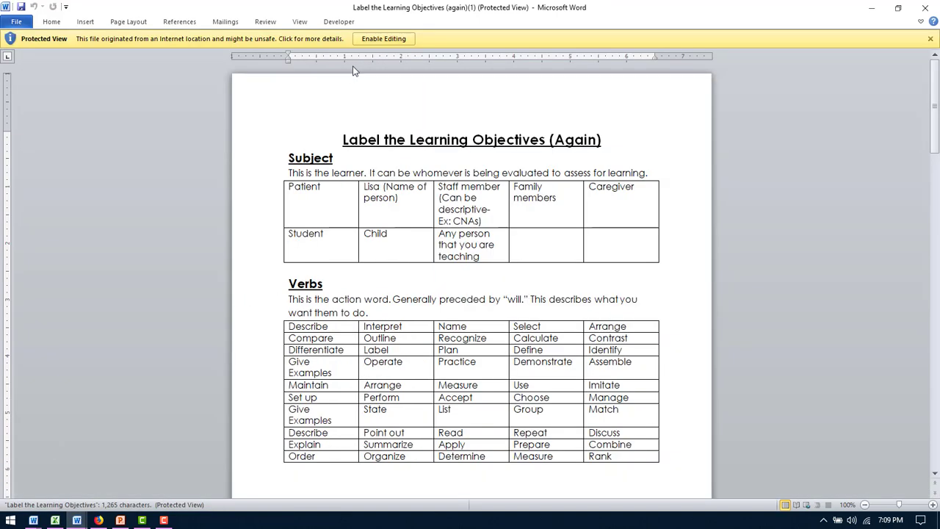
left_click(376, 40)
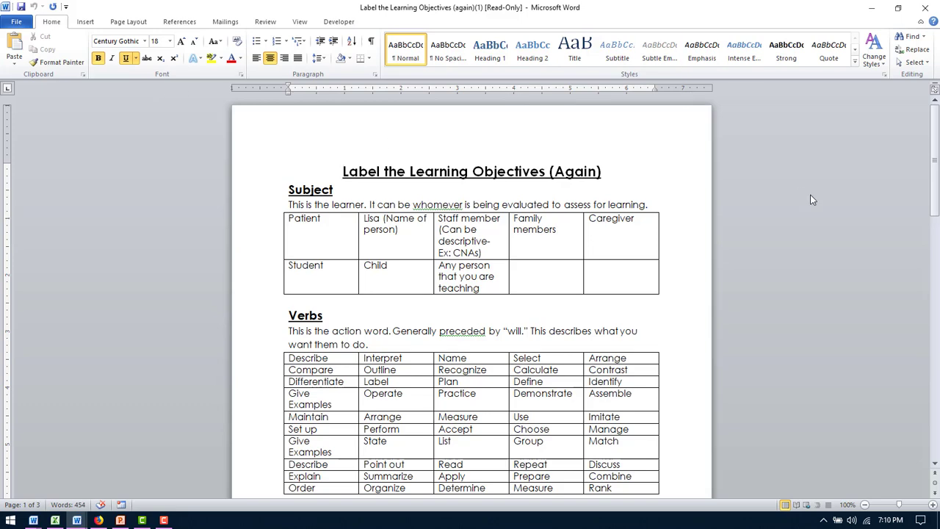
left_click_drag(937, 147, 937, 170)
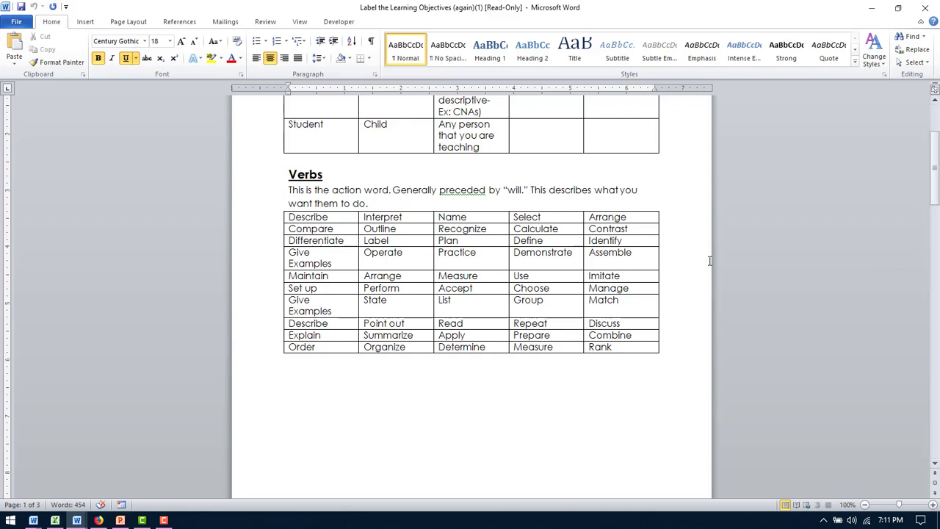
- Move from below the Verbs table down to the Condition section's example phrase table
left_click(637, 371)
key("Down")
key("Down")
key("Down")
key("Down")
key("Down")
key("Down")
key("Down")
key("Down")
key("Down")
key("Down")
key("Down")
key("Down")
key("Down")
key("Down")
key("Down")
key("Down")
key("Down")
key("Down")
key("Down")
key("Down")
key("Down")
key("Down")
key("Down")
key("Down")
key("Down")
key("Down")
key("Down")
key("Down")
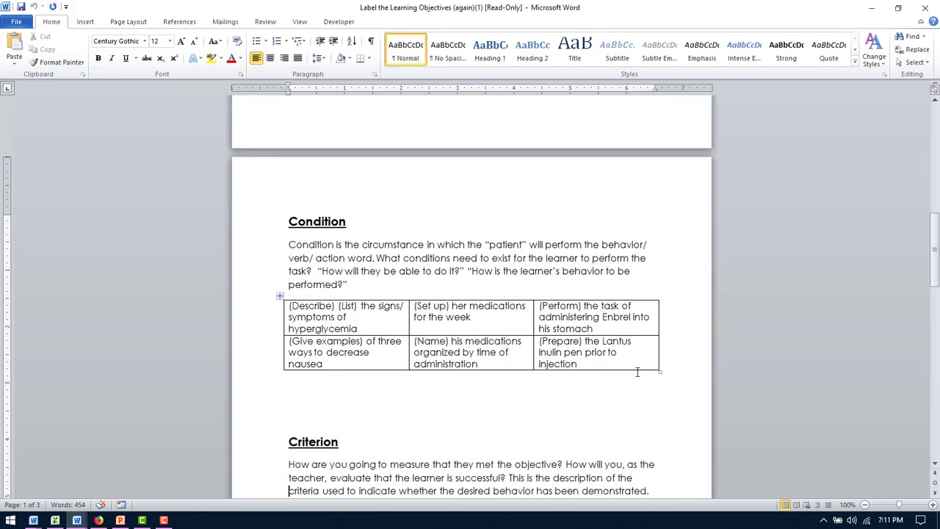
key("Down")
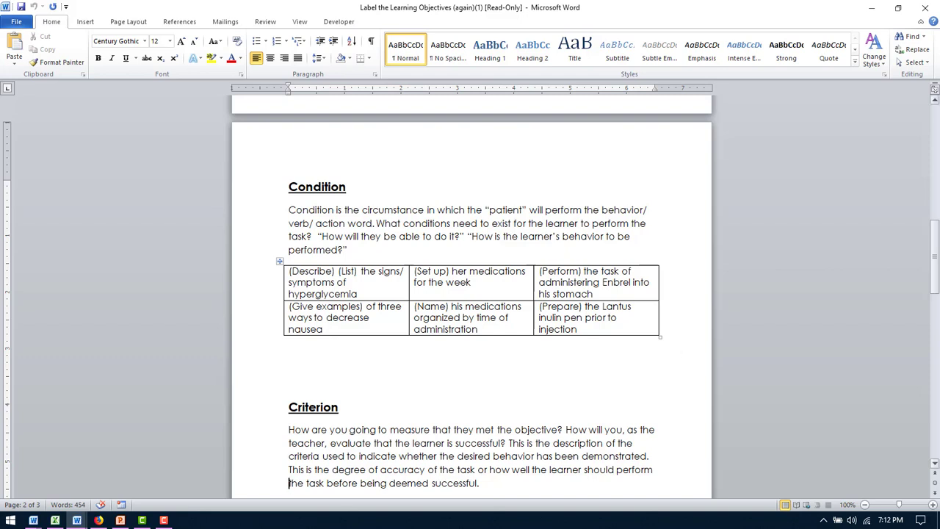
left_click_drag(936, 256, 936, 293)
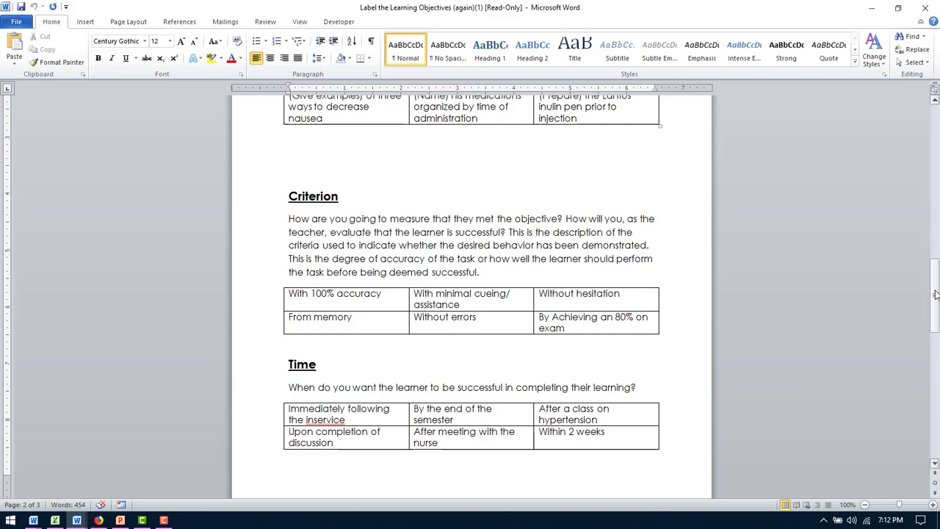
left_click_drag(936, 294, 938, 264)
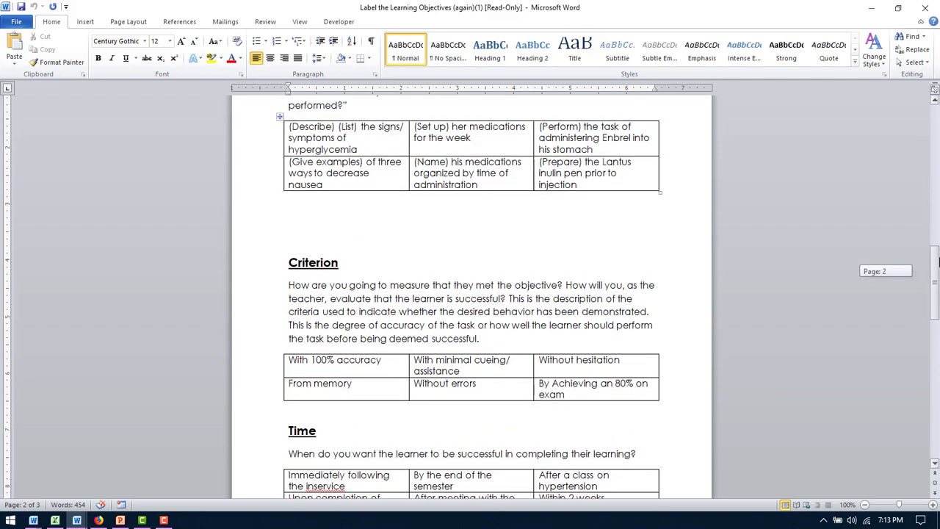
left_click_drag(938, 263, 938, 286)
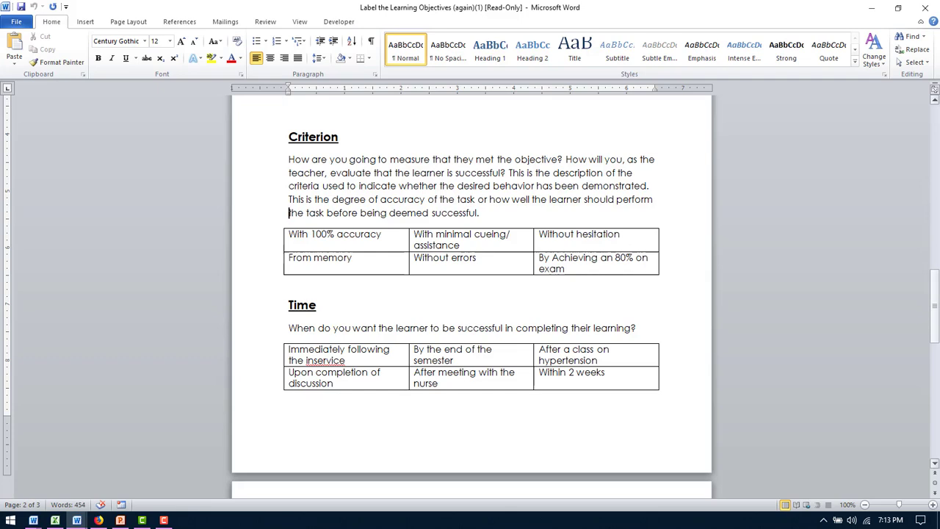
mouse_move(937, 285)
left_mouse_down()
mouse_move(928, 251)
mouse_move(923, 282)
left_mouse_up()
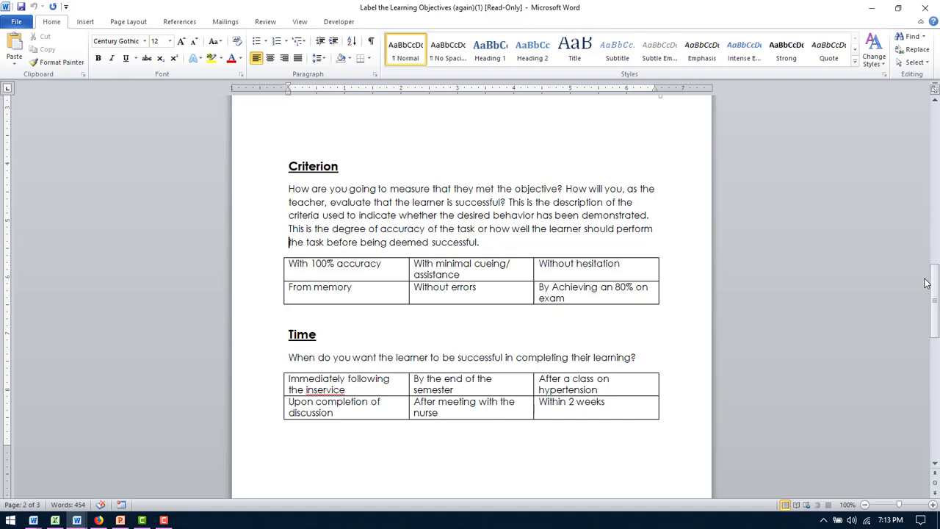
mouse_move(934, 285)
left_mouse_down()
mouse_move(935, 306)
mouse_move(935, 296)
left_mouse_up()
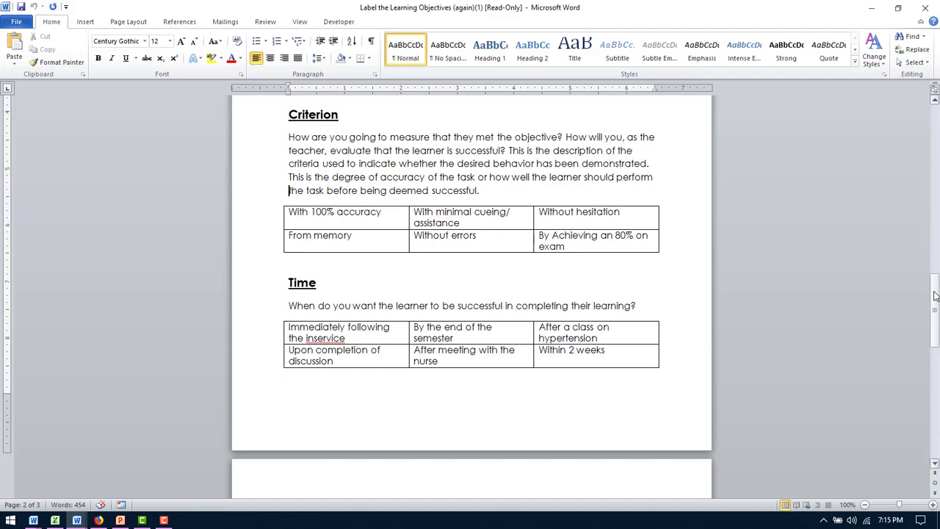
left_click_drag(935, 296, 929, 367)
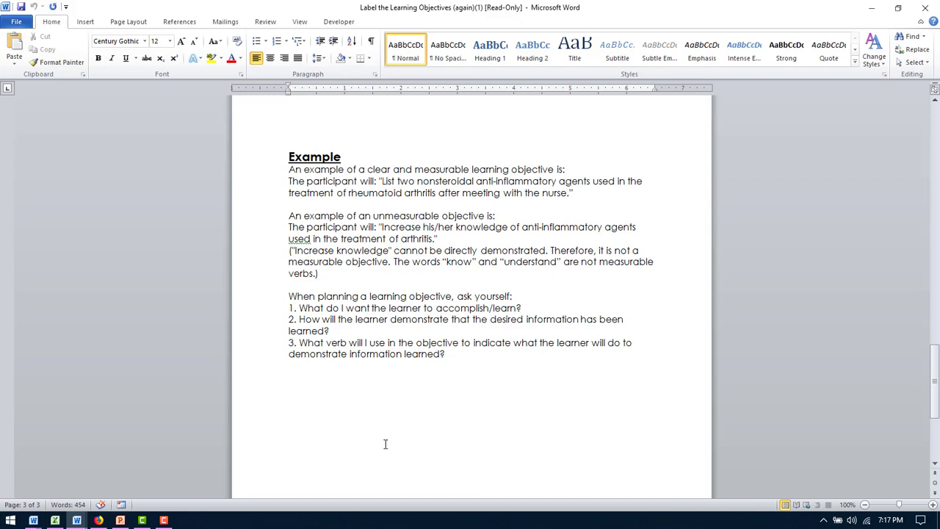
- Switch to the colour-coded Label the Learning Objectives window and enable editing
left_click(77, 520)
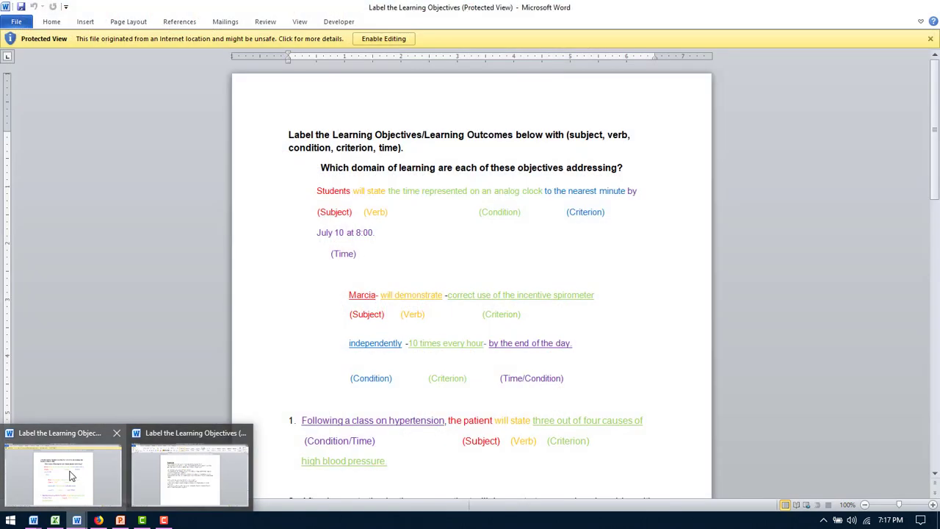
left_click(73, 476)
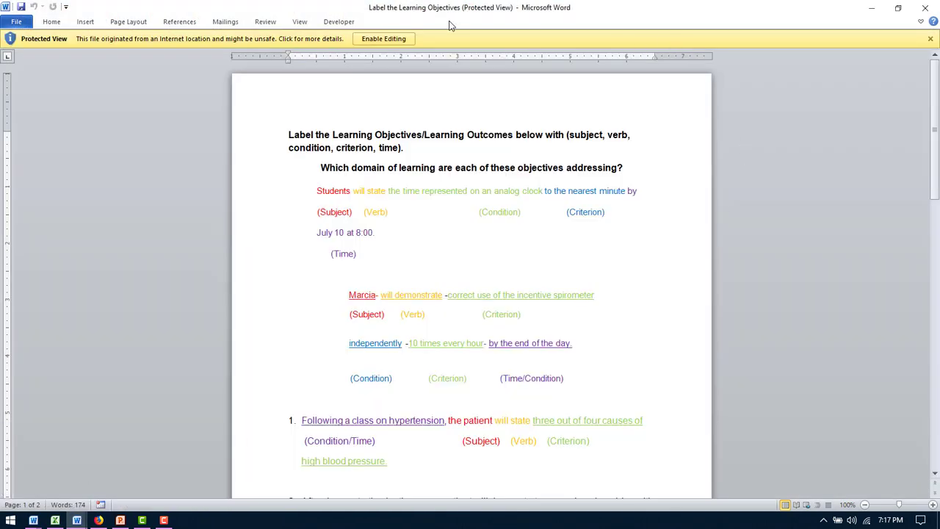
left_click(394, 39)
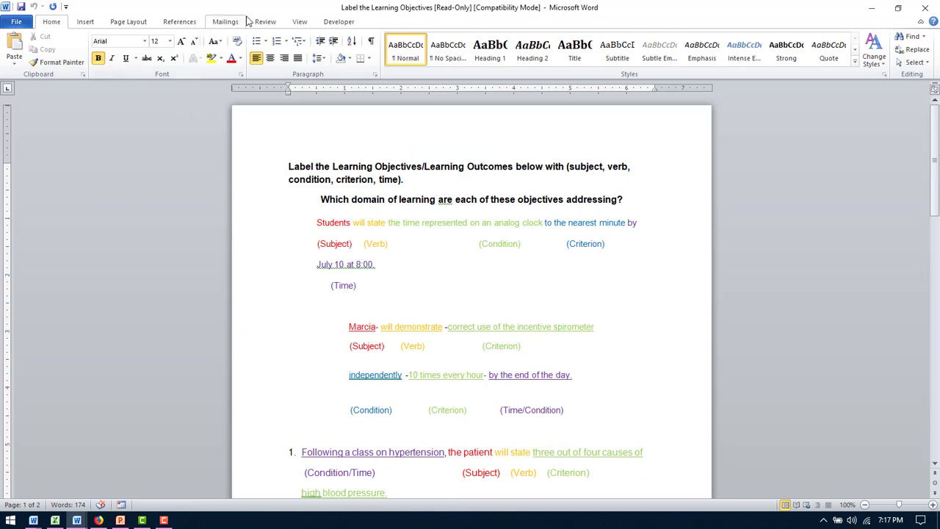
- Set the worksheet zoom from 100% to 160% in the Zoom dialog
left_click(301, 22)
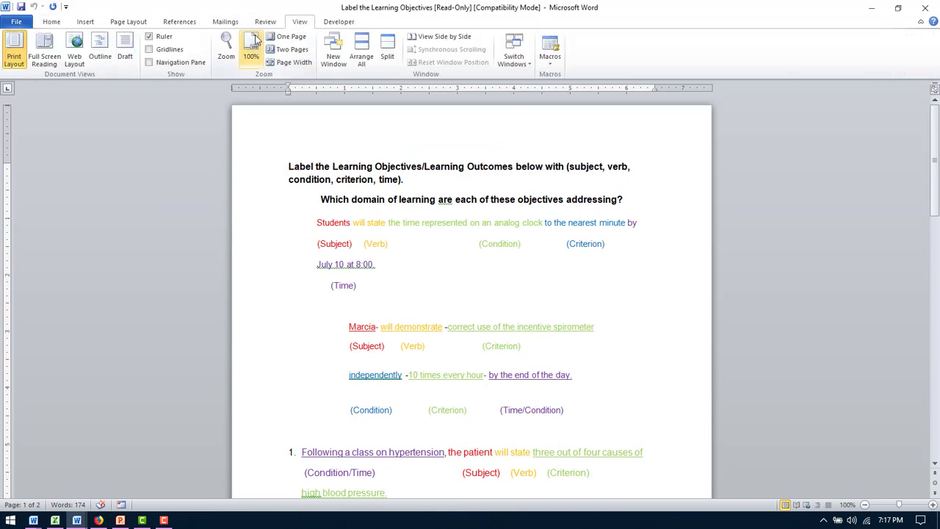
left_click(234, 44)
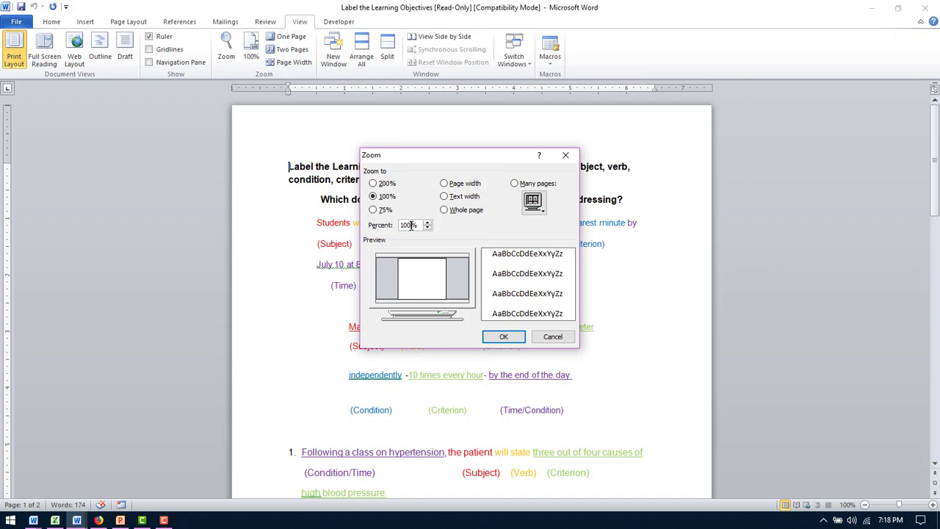
left_click(412, 225)
key("BackSpace")
key("BackSpace")
key("BackSpace")
type("160")
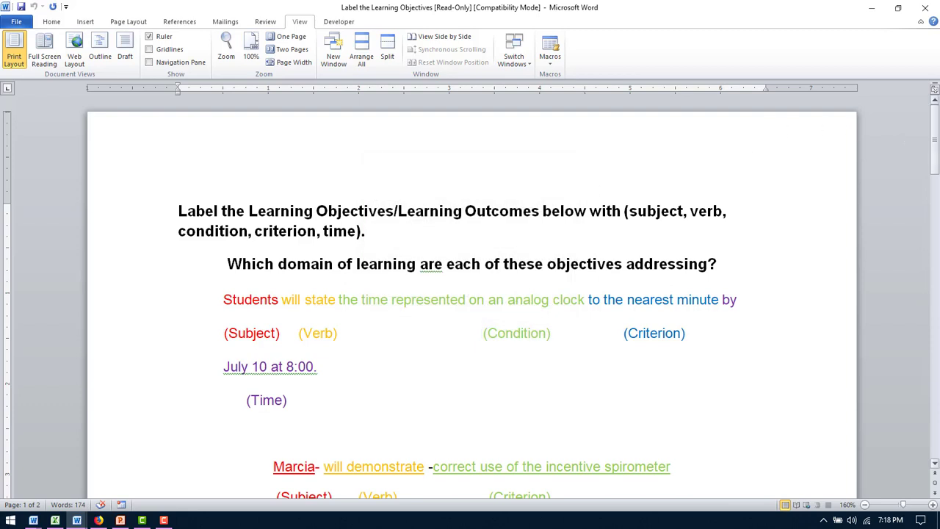
mouse_move(936, 121)
left_mouse_down()
mouse_move(931, 201)
mouse_move(924, 129)
left_mouse_up()
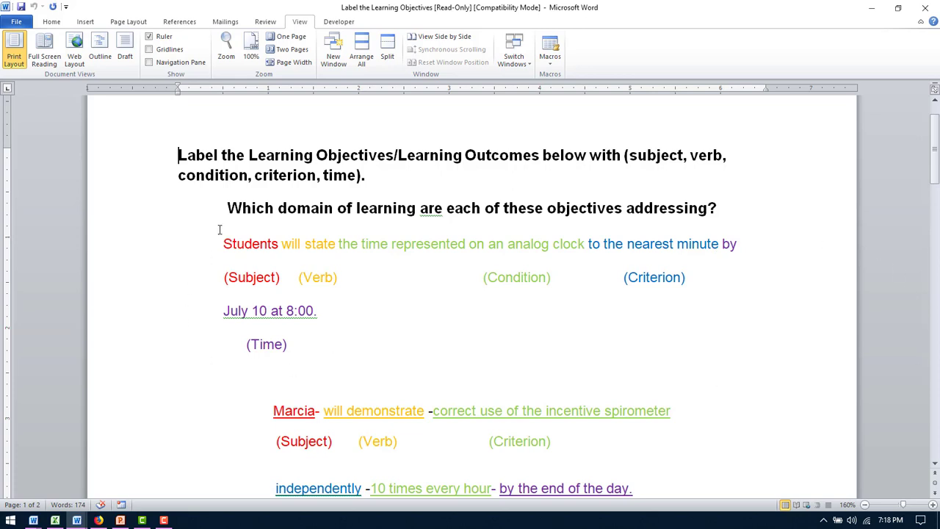
left_click_drag(222, 241, 323, 339)
left_click(498, 343)
left_click_drag(936, 170, 935, 211)
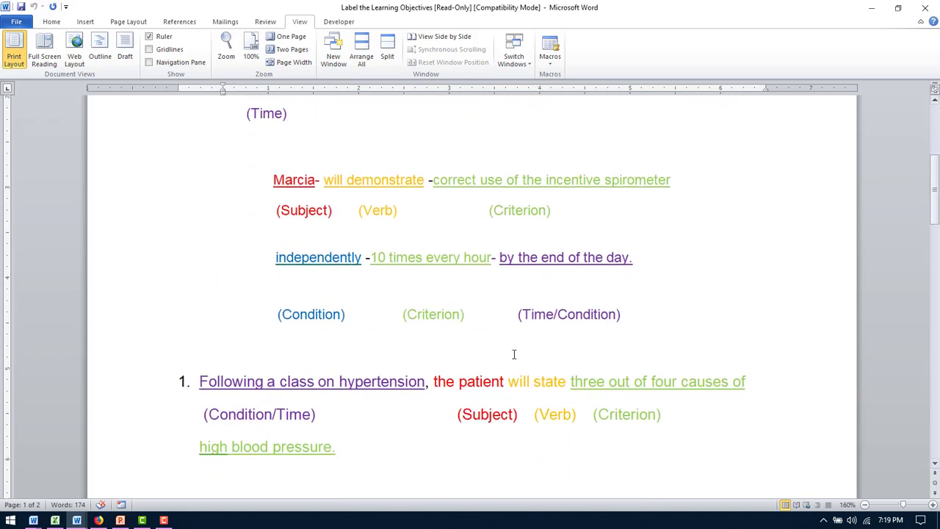
left_click(644, 326)
left_click_drag(644, 326, 275, 193)
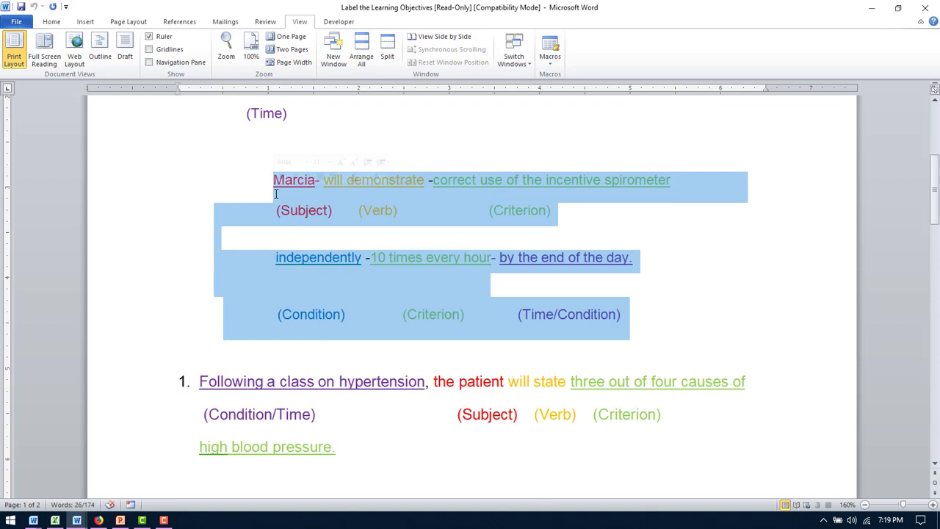
left_click(208, 158)
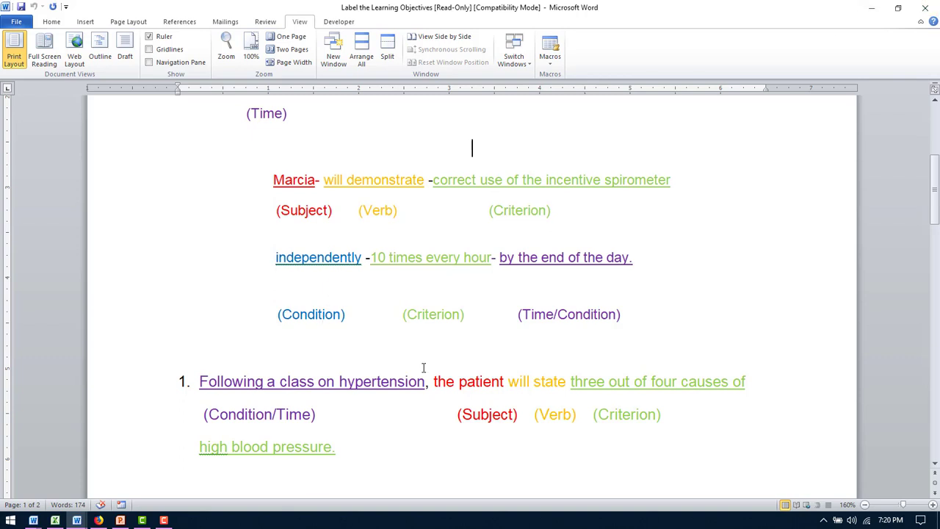
left_click(77, 520)
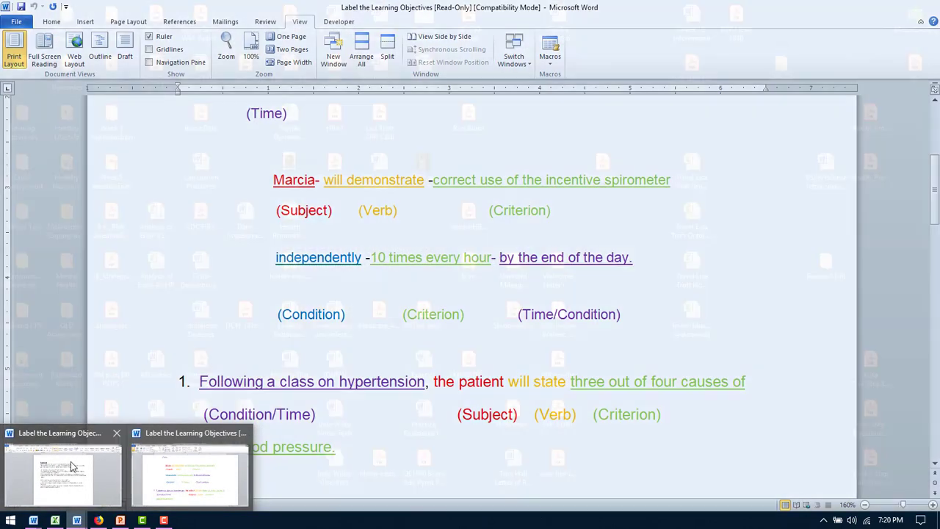
left_click(64, 491)
left_click_drag(936, 376, 934, 300)
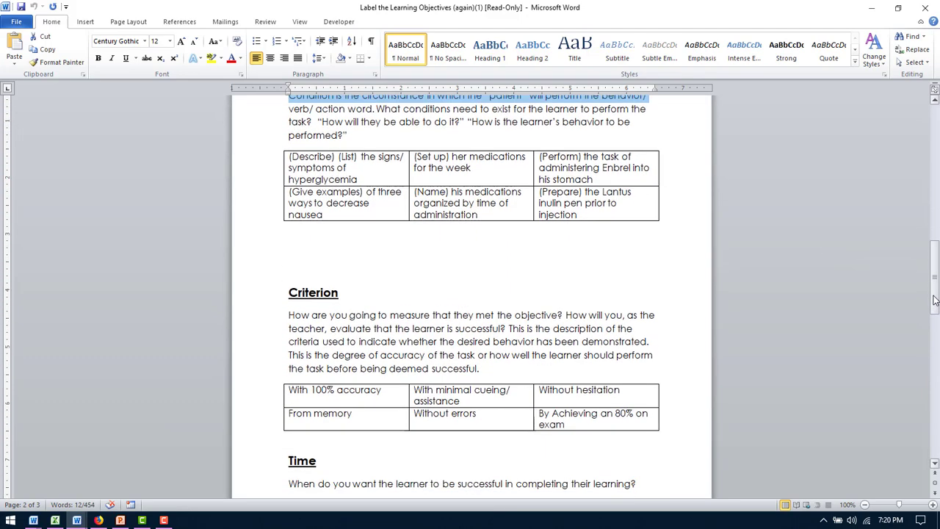
left_click(869, 9)
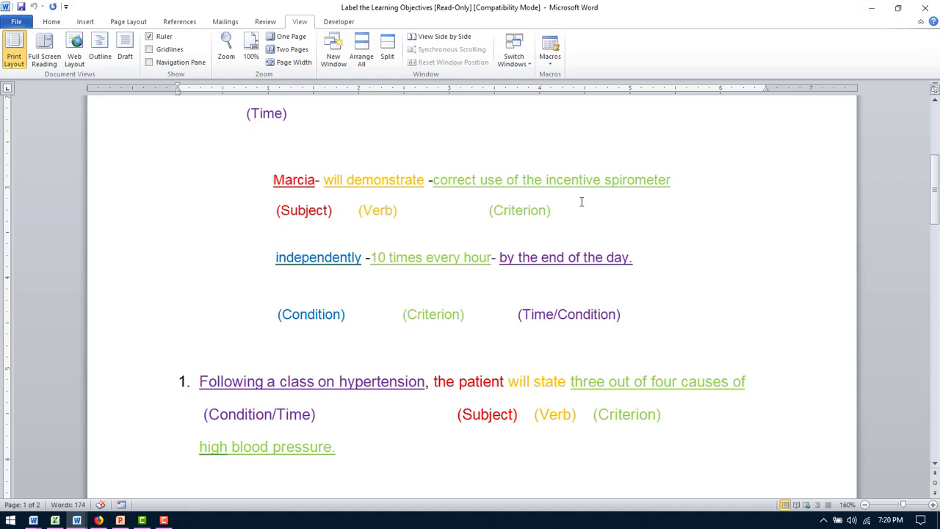
- Change the first-line (Criterion) label and the second-line (Criterion) label to (Condition)
left_click(558, 220)
key("BackSpace")
key("BackSpace")
key("BackSpace")
key("BackSpace")
key("BackSpace")
key("BackSpace")
key("BackSpace")
key("BackSpace")
key("BackSpace")
type("ondition)")
left_click(460, 318)
key("BackSpace")
key("BackSpace")
key("BackSpace")
key("BackSpace")
key("BackSpace")
key("BackSpace")
key("BackSpace")
key("BackSpace")
type("onditi")
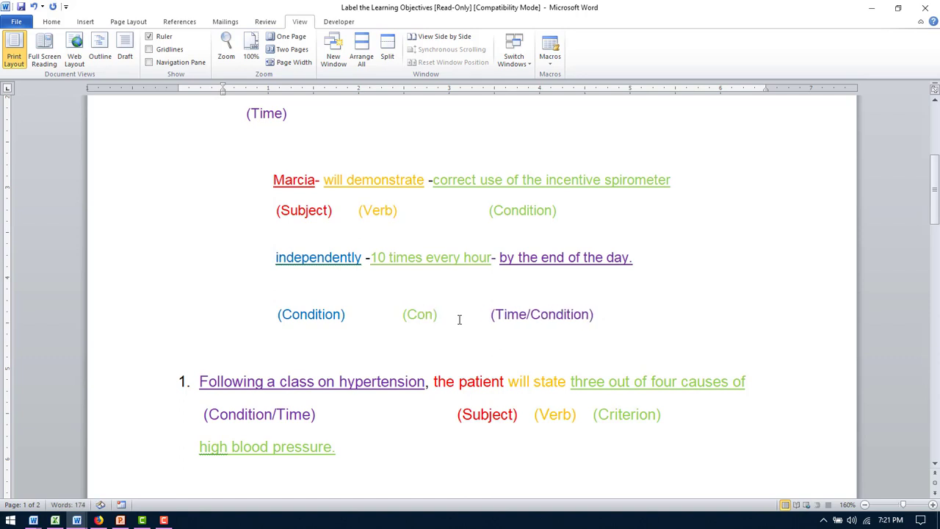
type("on")
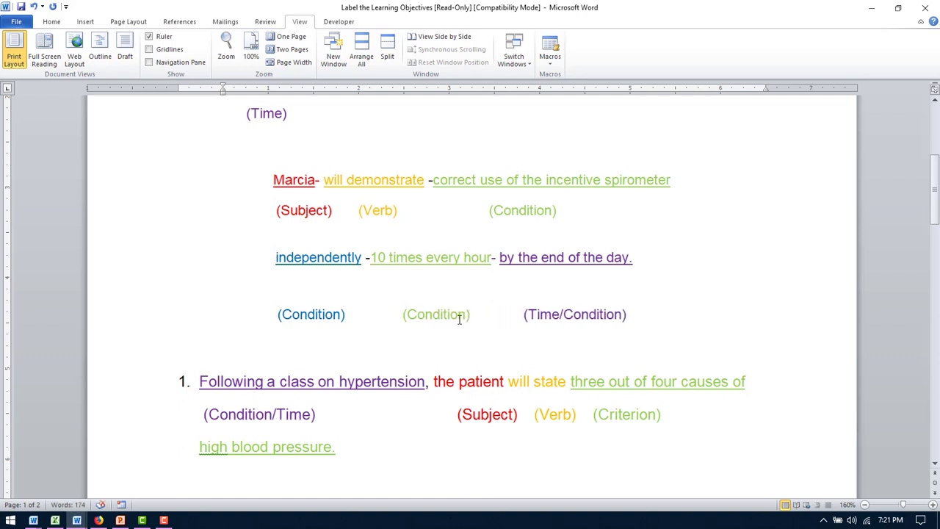
- Relabel the second line's first (Condition) as (Criteria) and shorten (Time/Condition) to (Time)
left_click(341, 315)
key("BackSpace")
key("BackSpace")
key("BackSpace")
key("BackSpace")
key("BackSpace")
key("BackSpace")
key("BackSpace")
key("BackSpace")
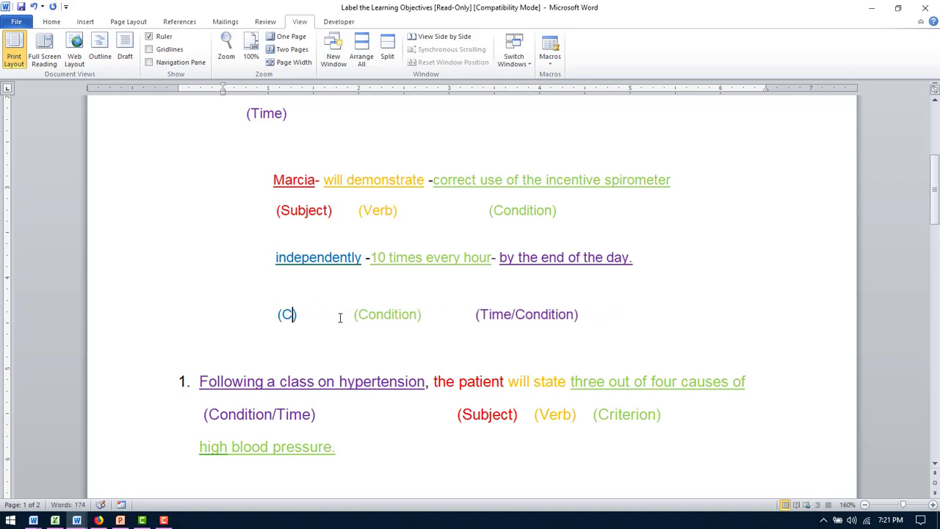
type("riter")
key("BackSpace")
type("ria")
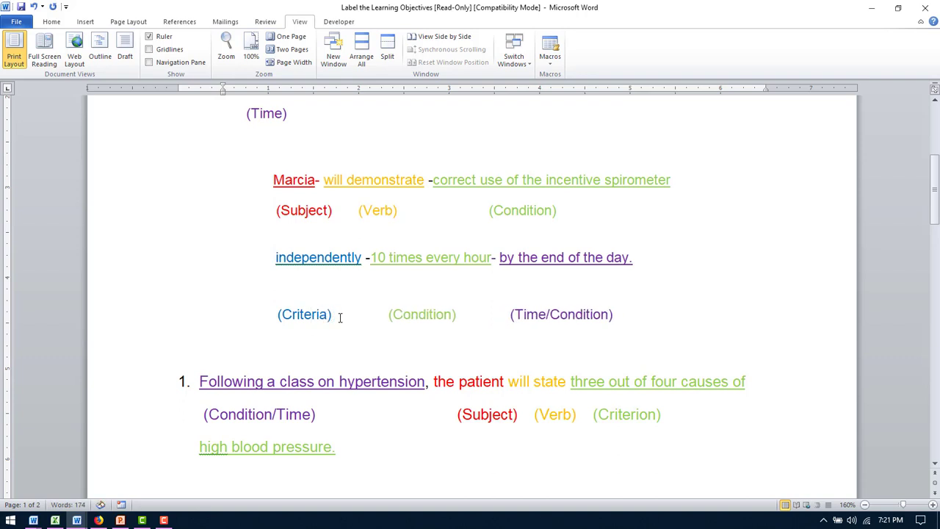
left_click(299, 339)
left_click(626, 309)
key("BackSpace")
key("BackSpace")
key("BackSpace")
key("BackSpace")
key("BackSpace")
key("BackSpace")
key("BackSpace")
key("BackSpace")
key("BackSpace")
key("BackSpace")
key("BackSpace")
type(")")
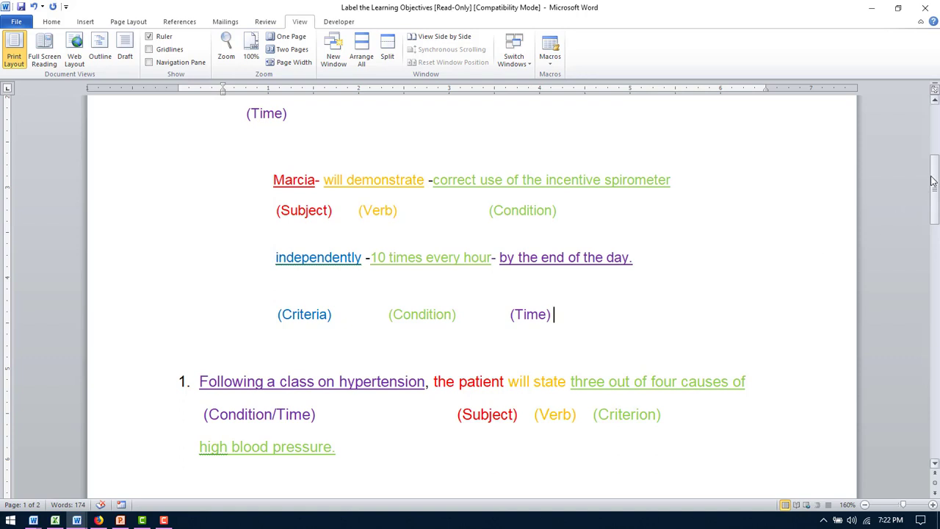
- Append 'Without hesitiation' after 'high blood pressure.' at the end of objective 1
left_click_drag(933, 181, 933, 211)
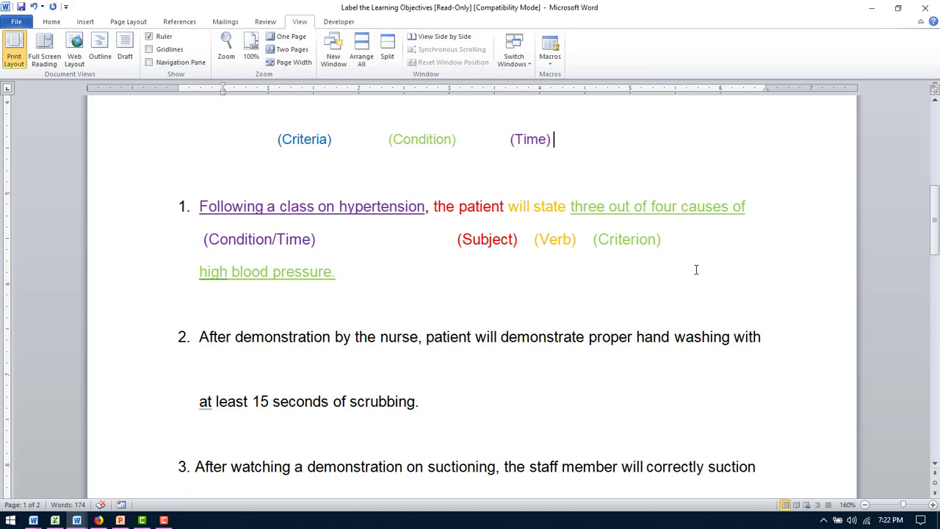
left_click(394, 279)
type("Without")
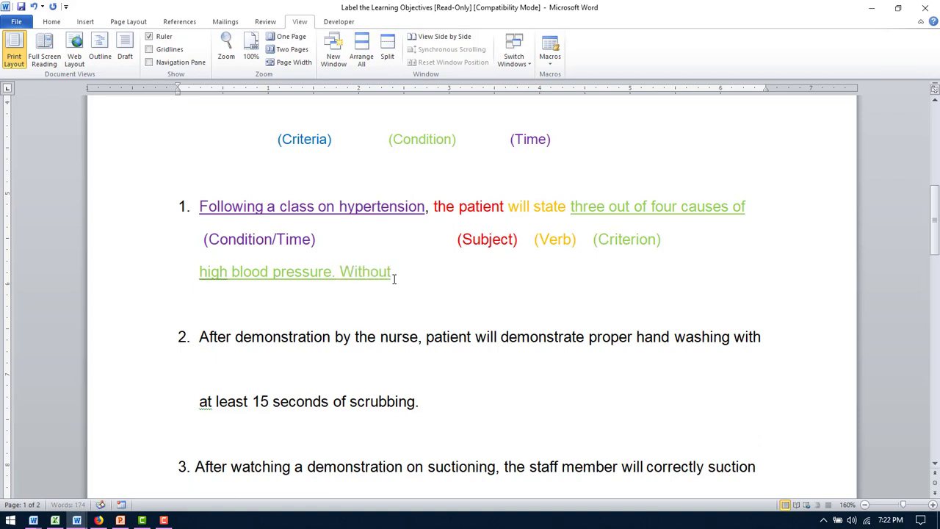
type(" hesitiation")
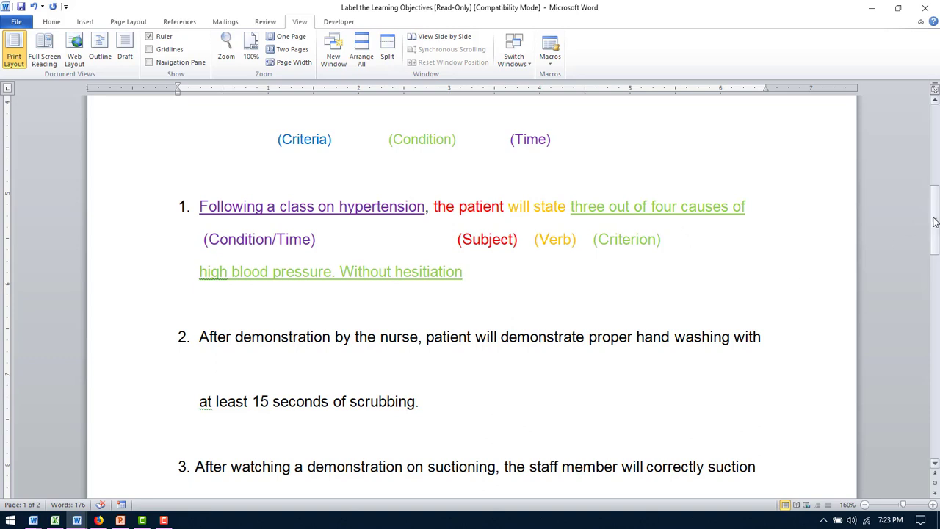
left_click_drag(929, 223, 934, 252)
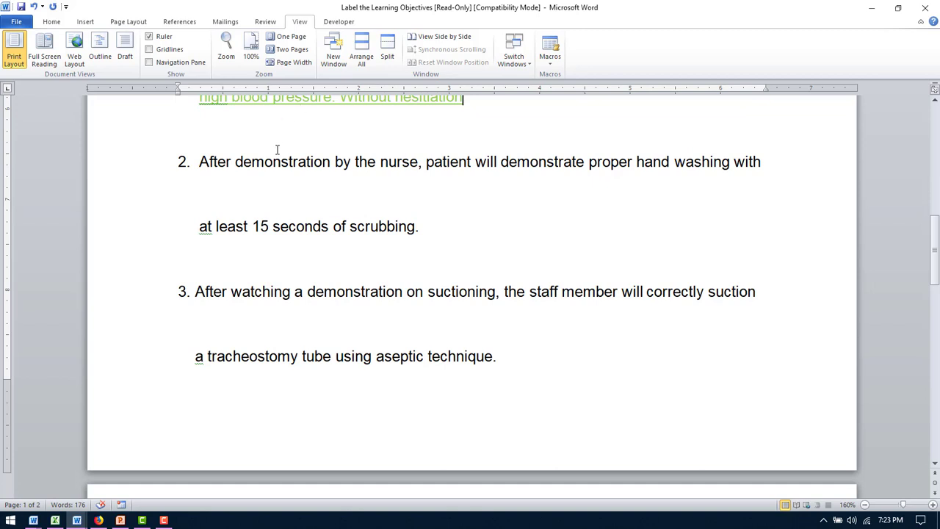
left_click_drag(423, 161, 215, 162)
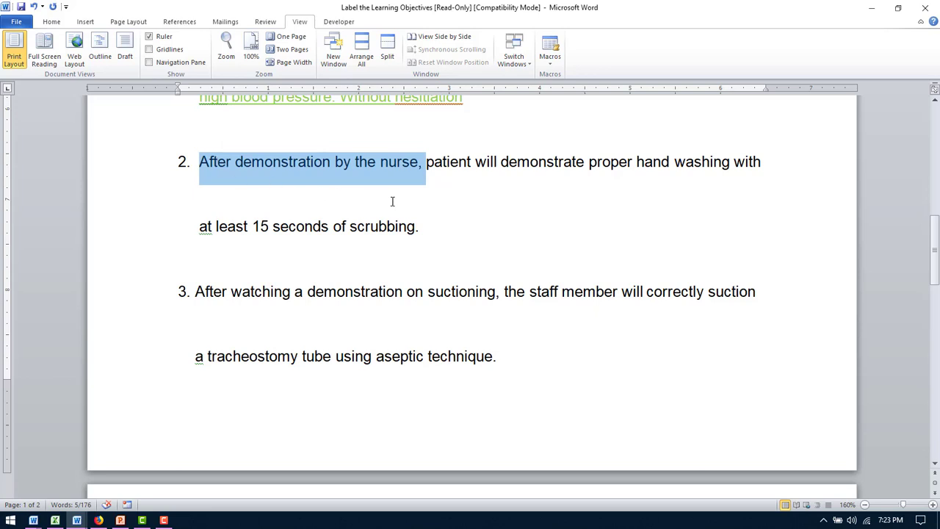
left_click_drag(471, 162, 427, 163)
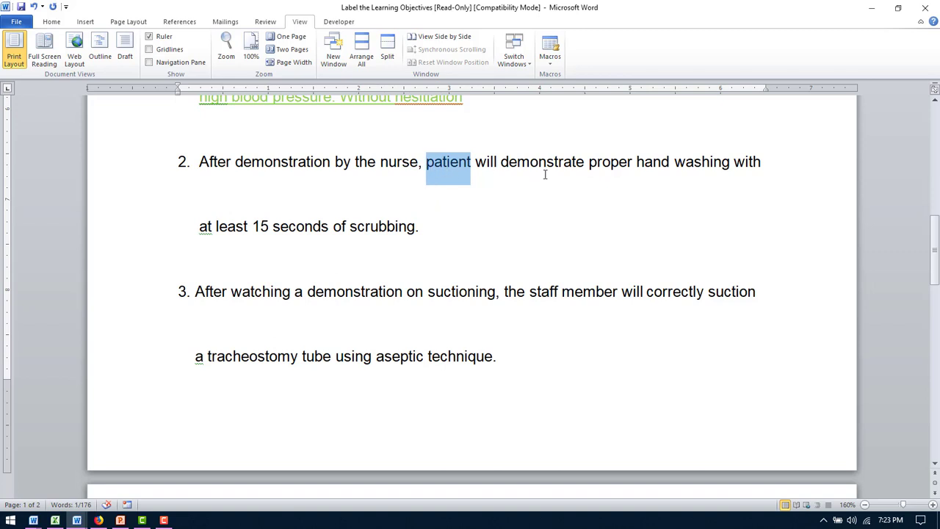
left_click_drag(584, 162, 503, 162)
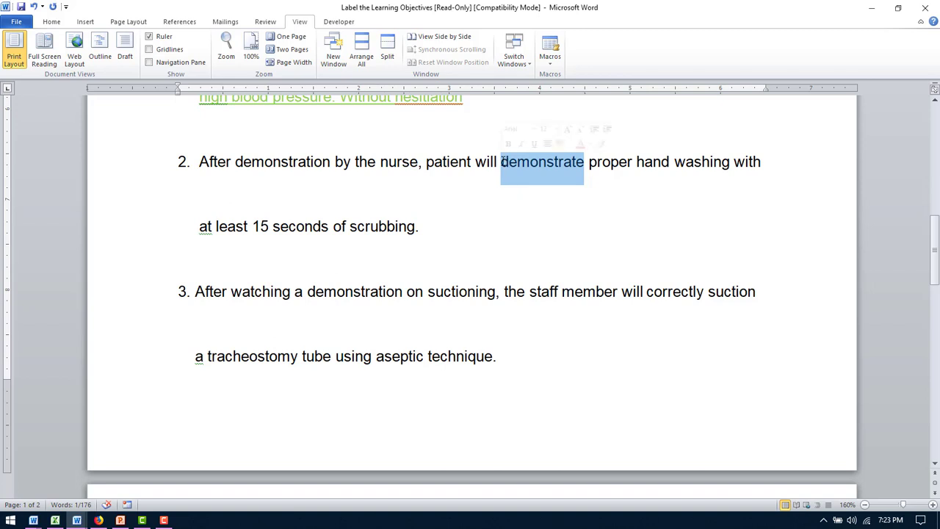
left_click(636, 161)
left_click_drag(636, 161, 711, 166)
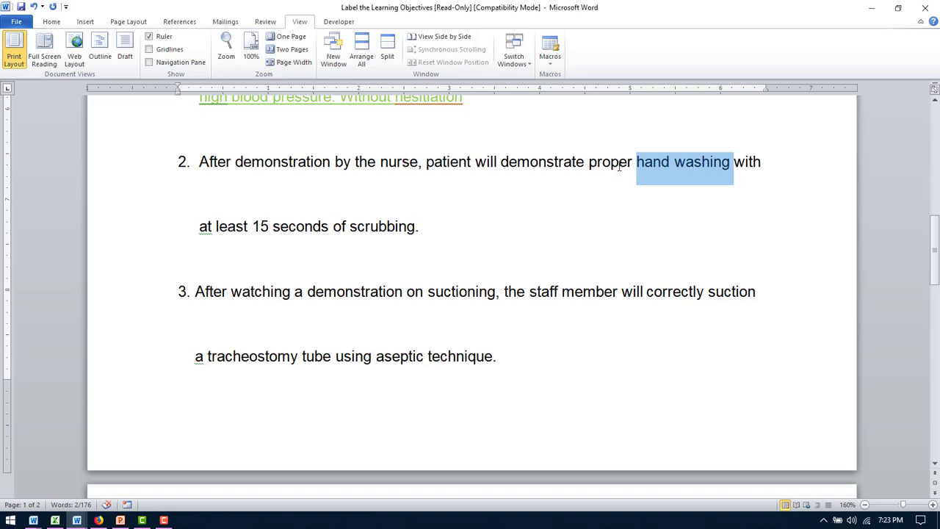
left_click_drag(632, 162, 591, 162)
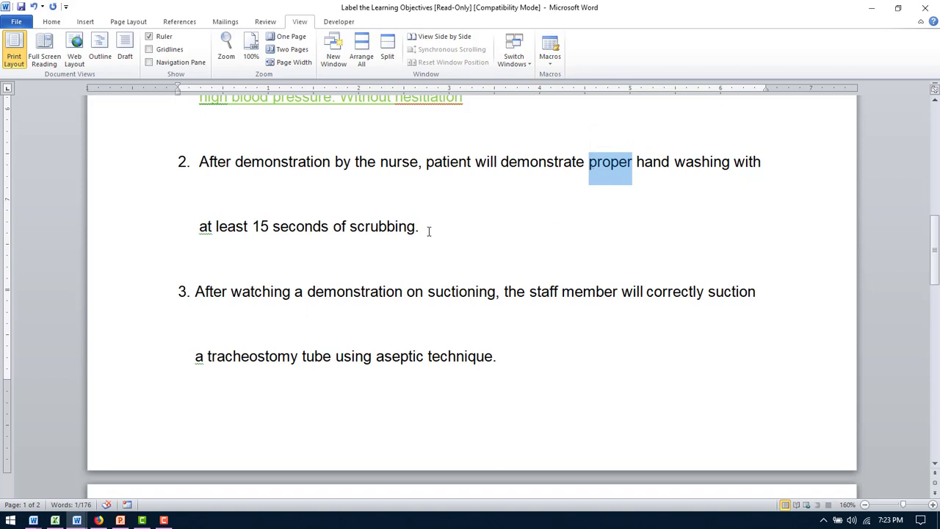
left_click_drag(415, 228, 314, 218)
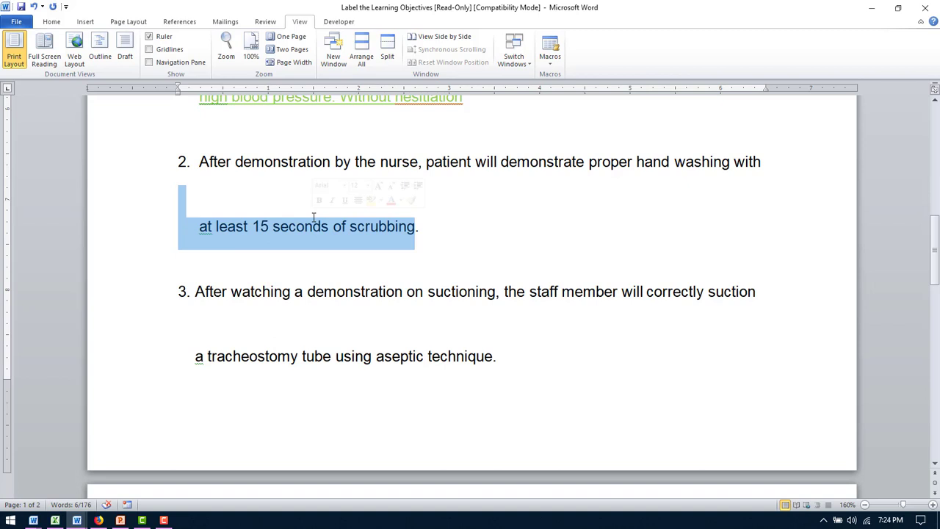
left_click(609, 224)
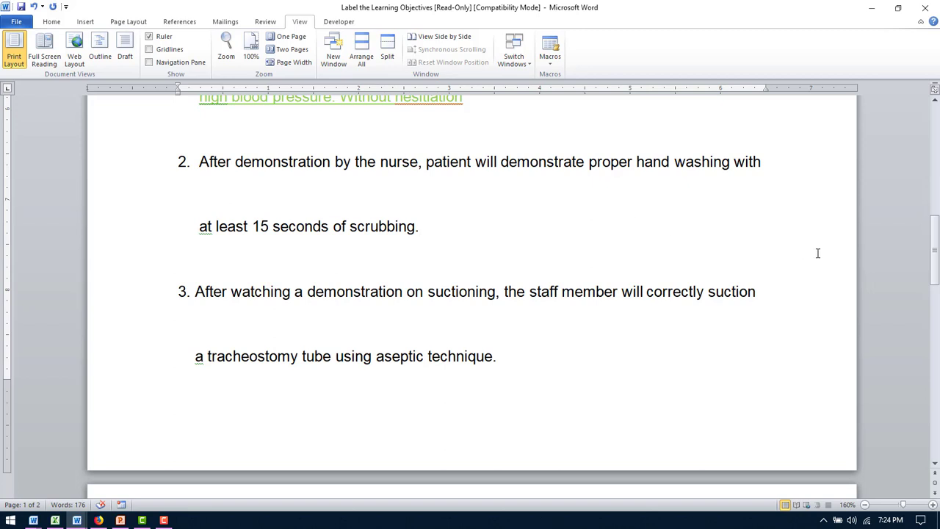
left_click_drag(934, 237, 934, 264)
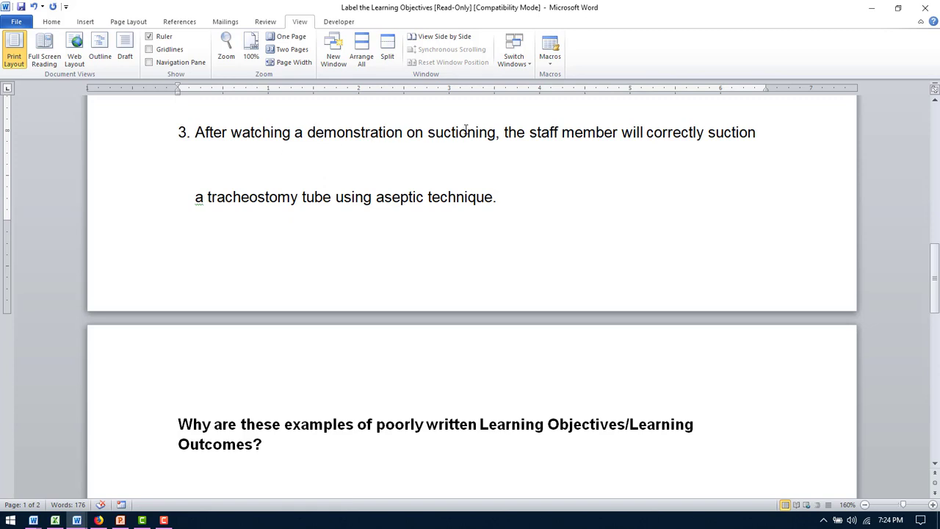
- Select objective 3's condition, 'the staff member', 'suction', 'a tracheostomy tube using aseptic technique' and 'correctly'
left_click(488, 133)
left_click_drag(496, 133, 222, 128)
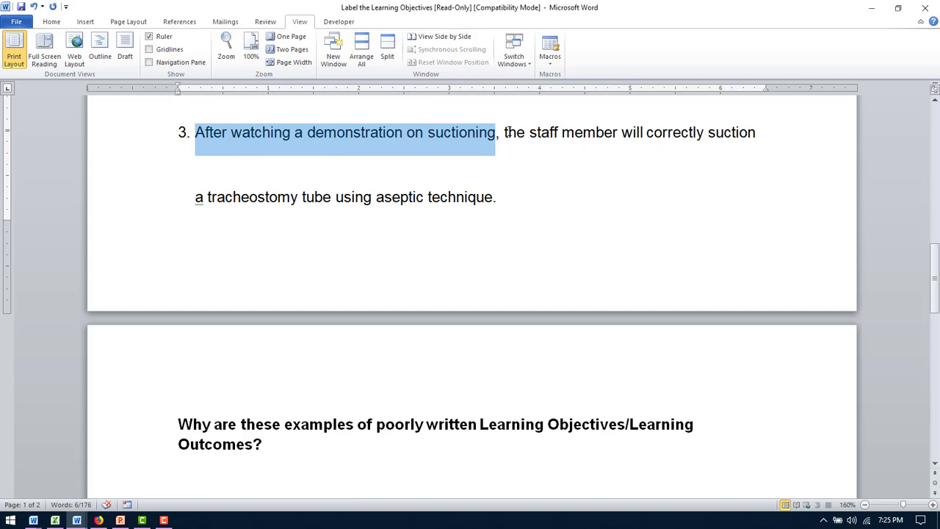
left_click_drag(619, 132, 520, 129)
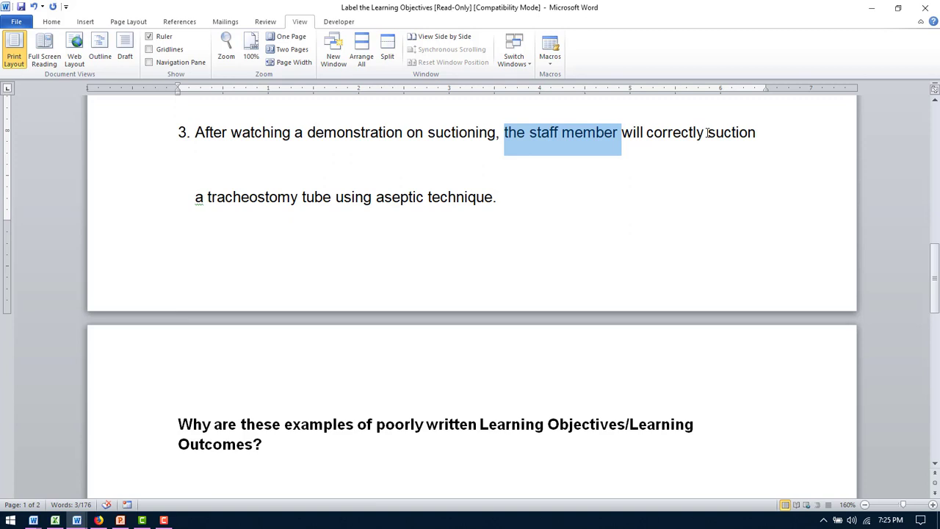
left_click_drag(707, 133, 758, 137)
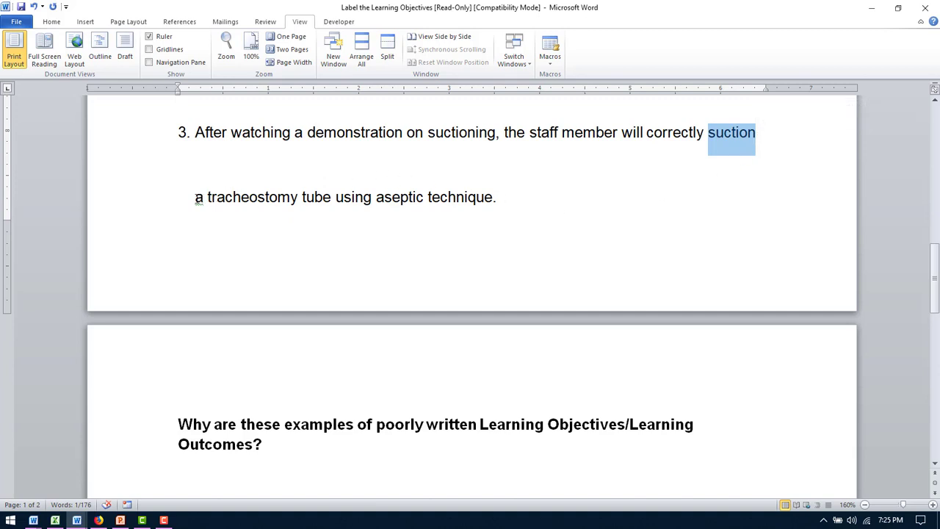
left_click(195, 197)
left_click_drag(195, 197, 492, 224)
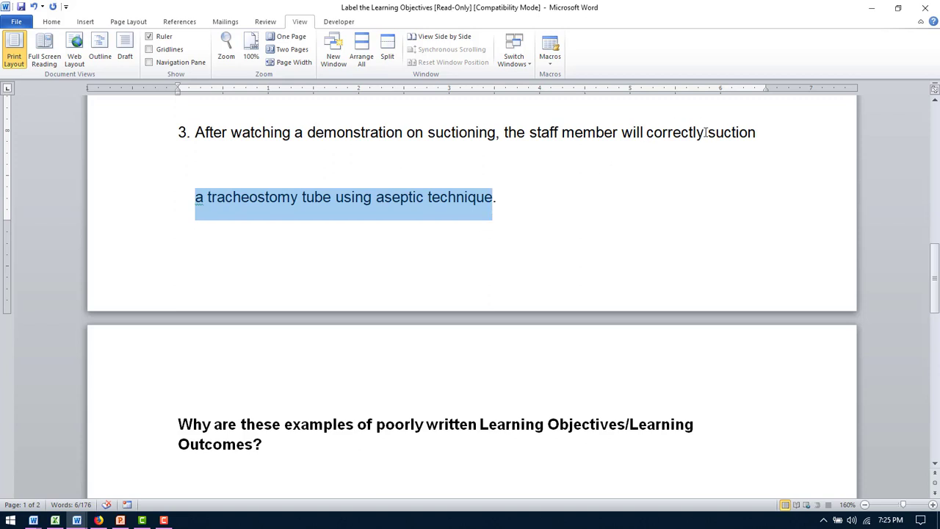
left_click_drag(705, 132, 650, 135)
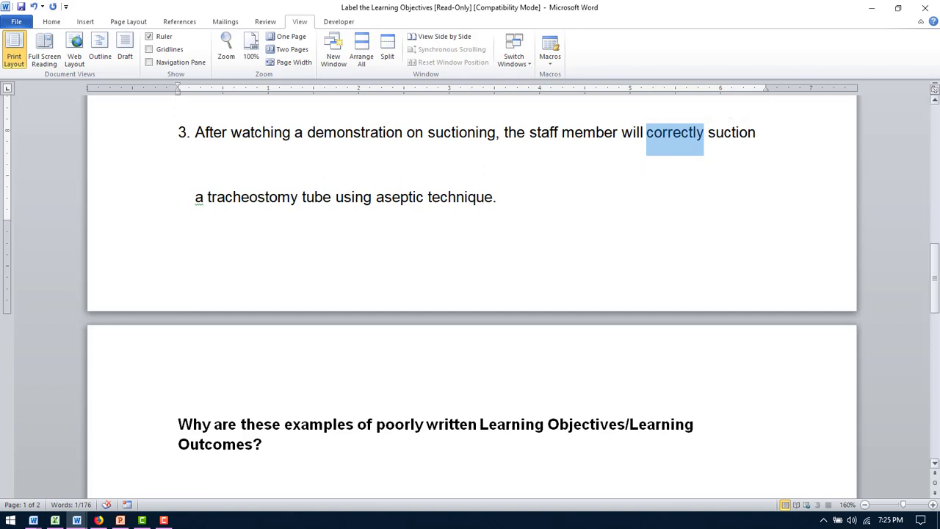
left_click_drag(937, 250, 930, 307)
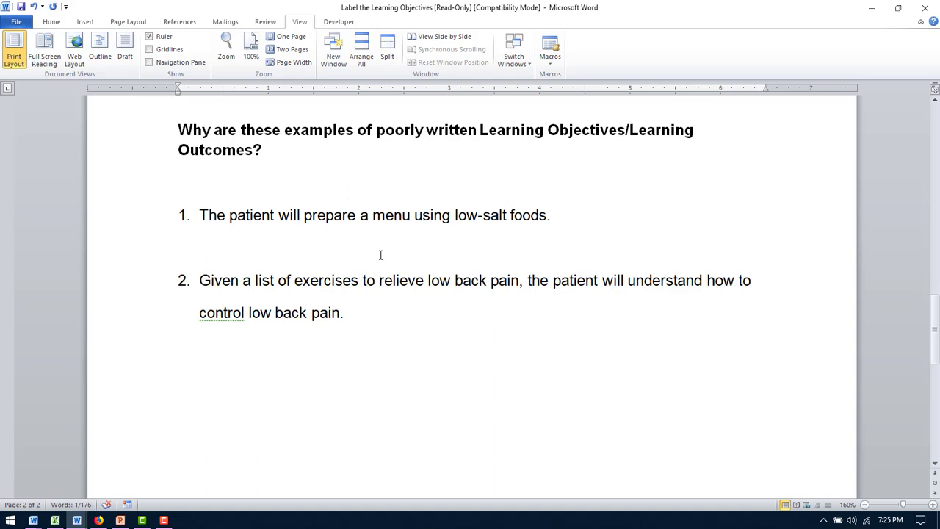
left_click_drag(274, 215, 201, 216)
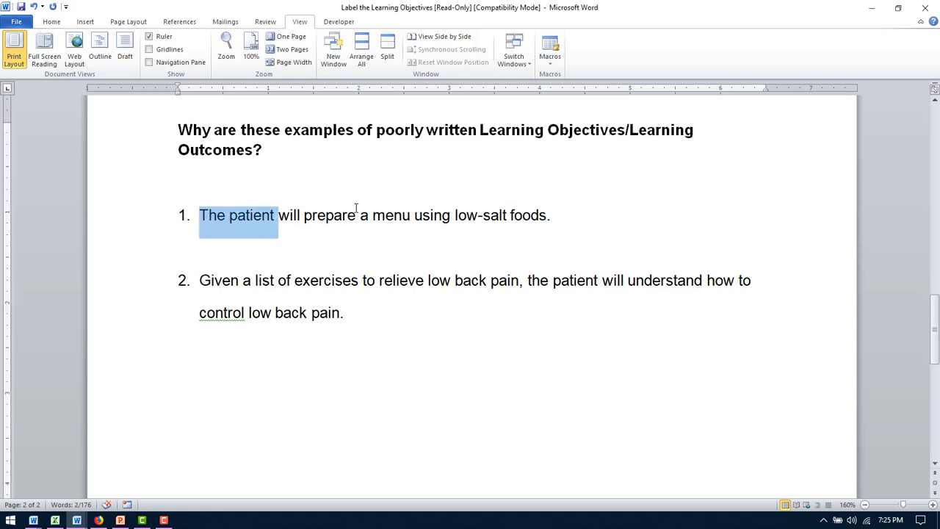
left_click_drag(356, 214, 302, 215)
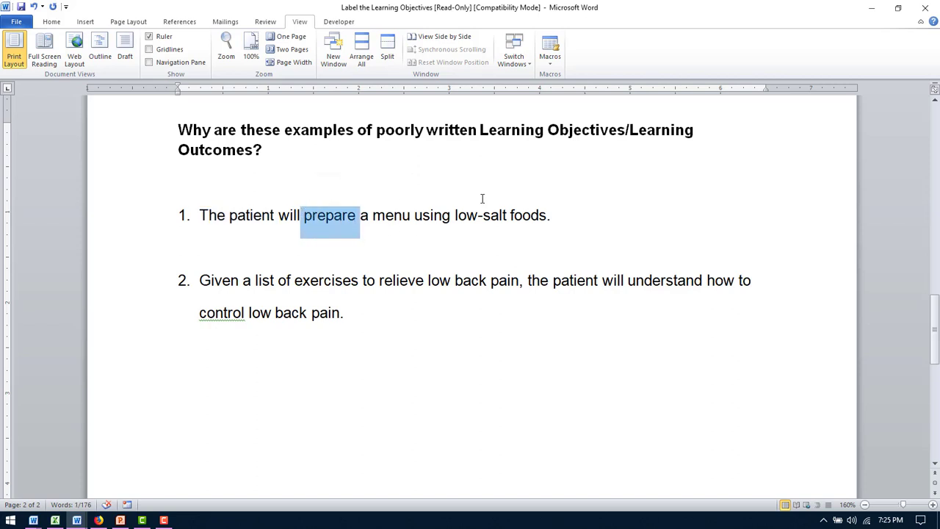
left_click(456, 214)
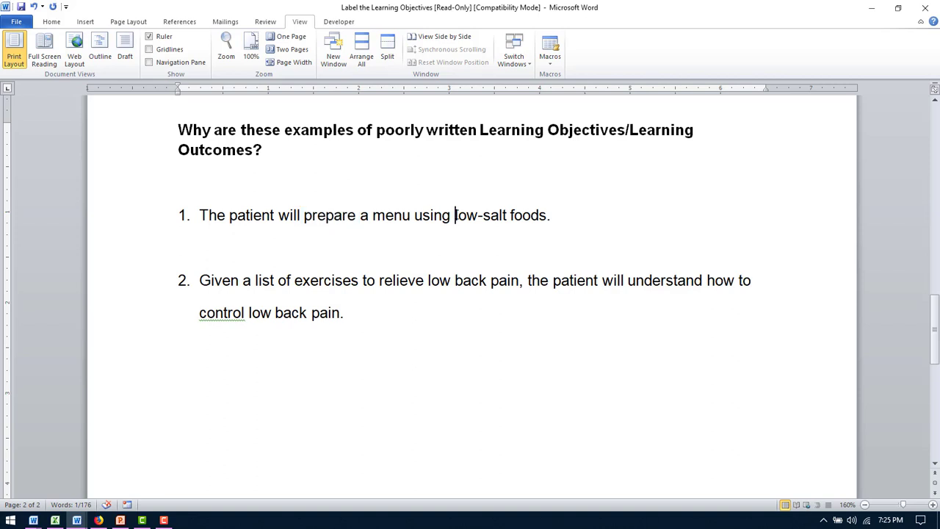
left_click_drag(456, 214, 536, 220)
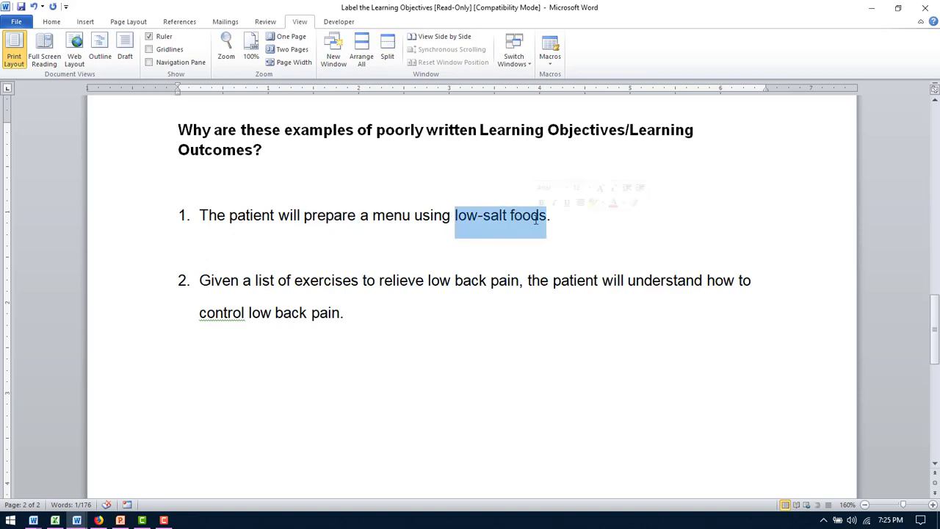
left_click(584, 231)
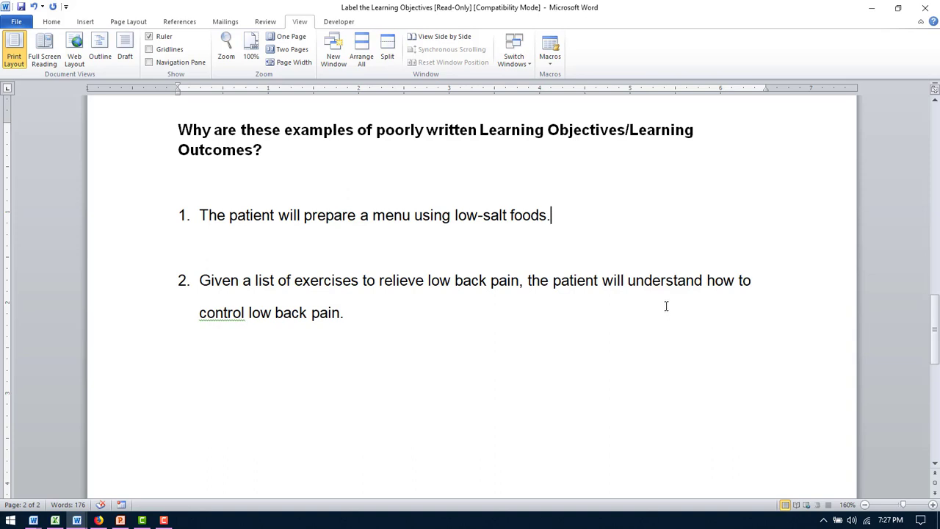
left_click(638, 296)
left_click_drag(519, 281, 218, 280)
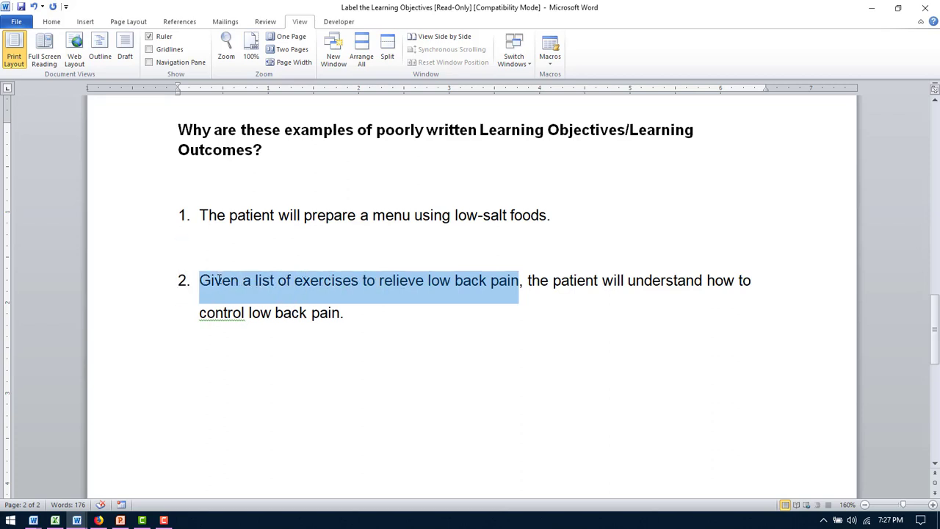
left_click(411, 330)
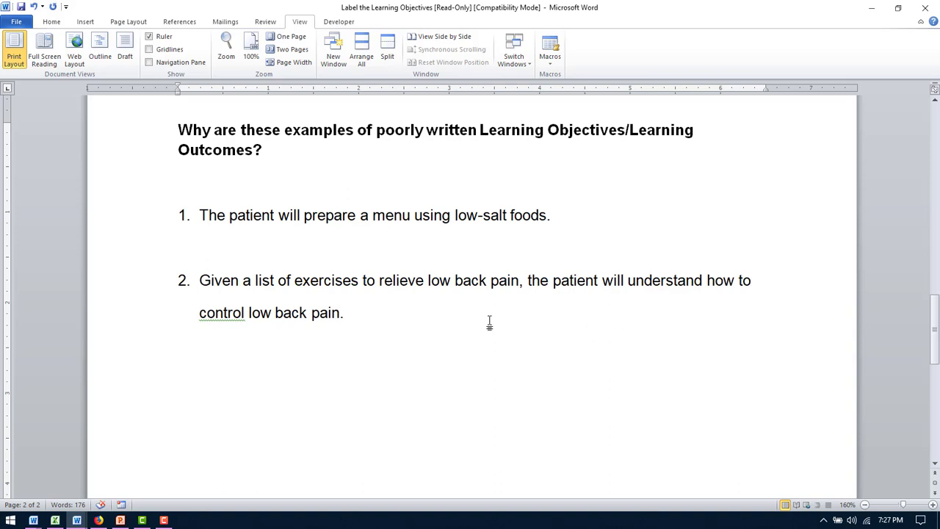
left_click(934, 347)
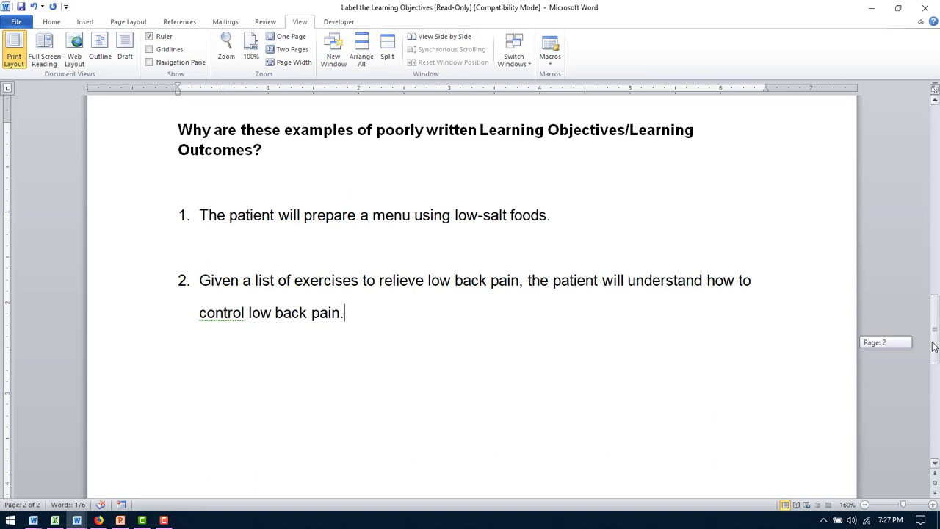
- Scroll back up to page 1's colour-labelled objectives, then bring up the screen recorder controls
left_click_drag(934, 346, 923, 324)
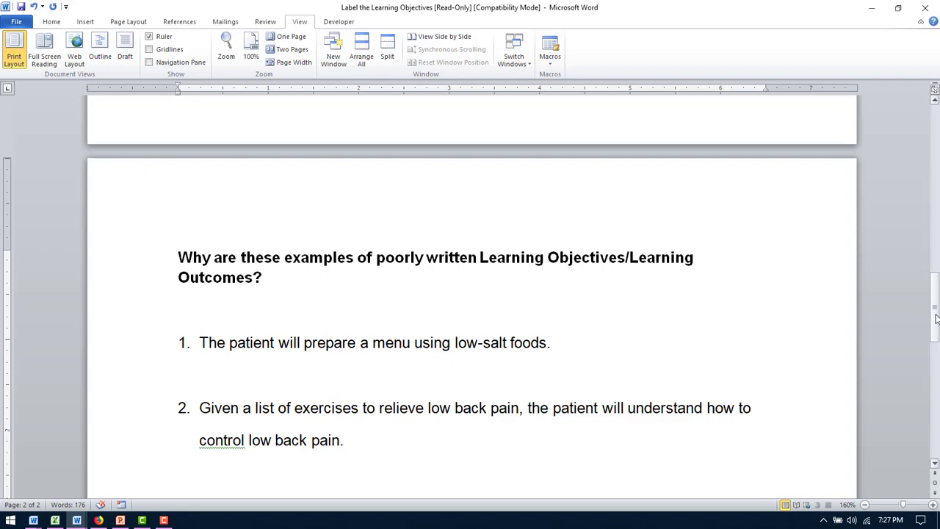
left_click_drag(934, 317, 935, 151)
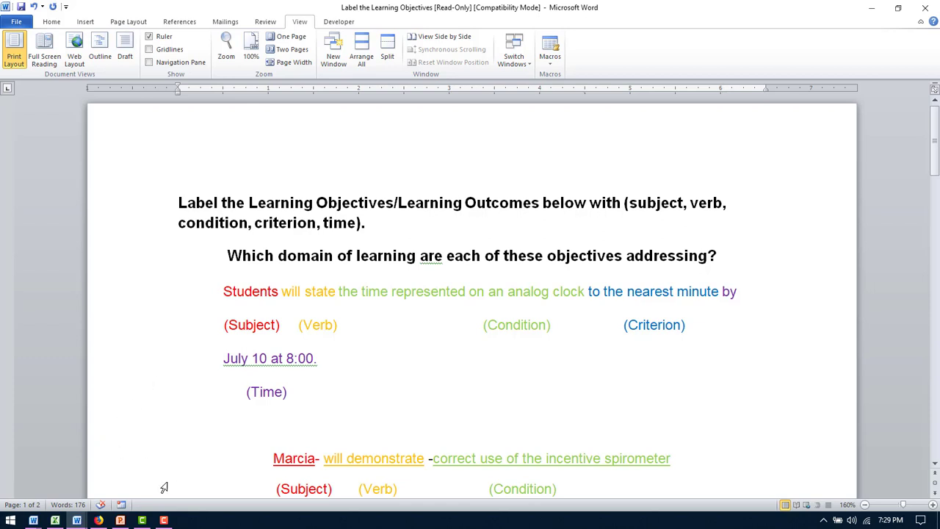
left_click(164, 520)
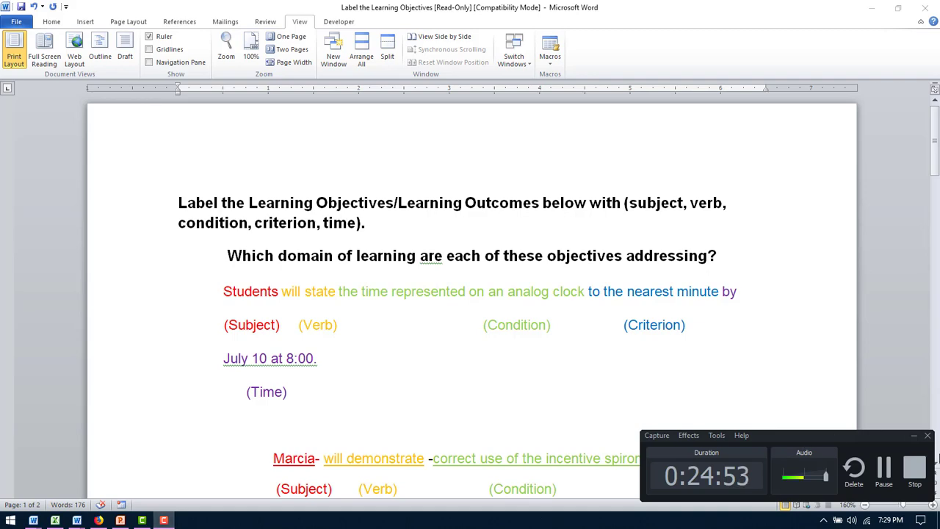